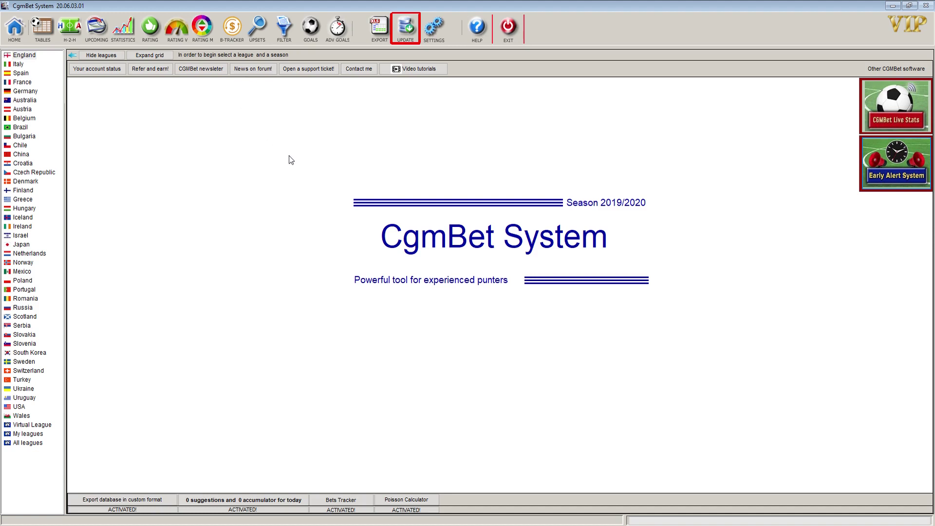
Browse the Features explained topics on the CGMBet news forum and close the forum page
left_click(253, 69)
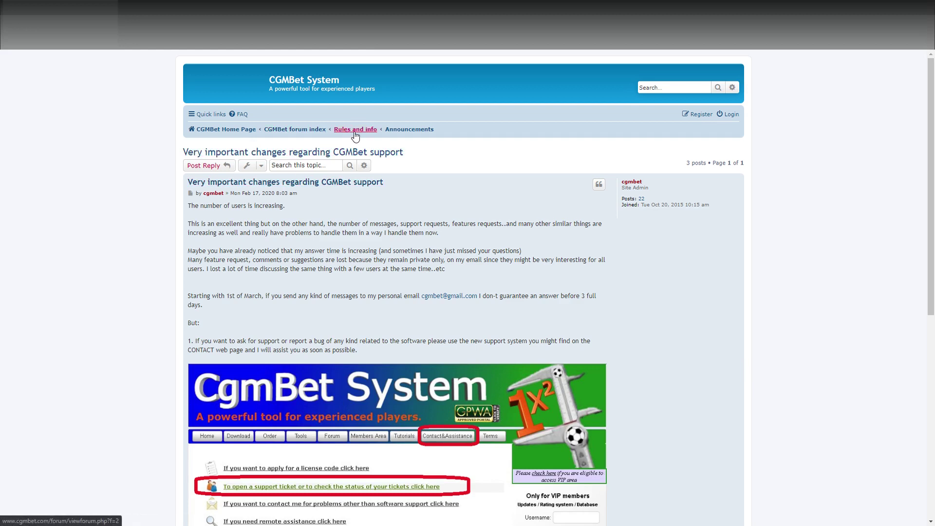
left_click(322, 130)
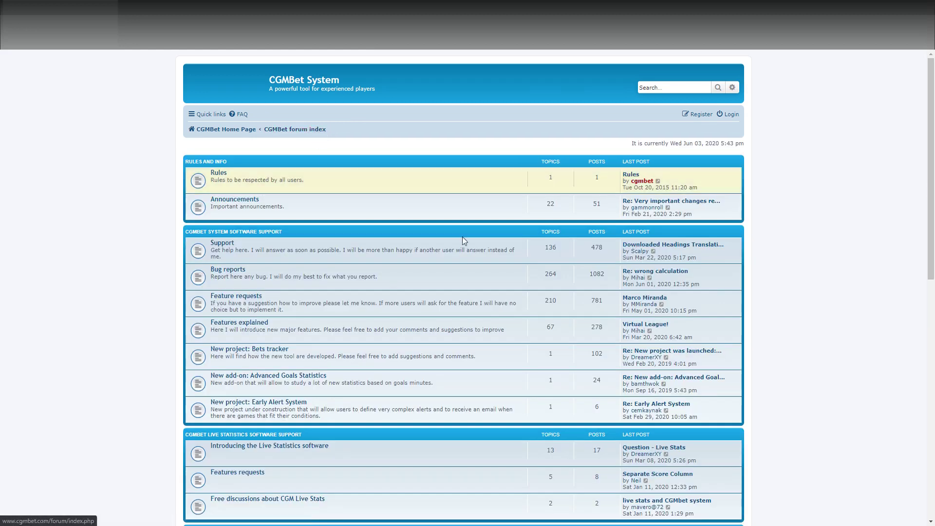
left_click(241, 325)
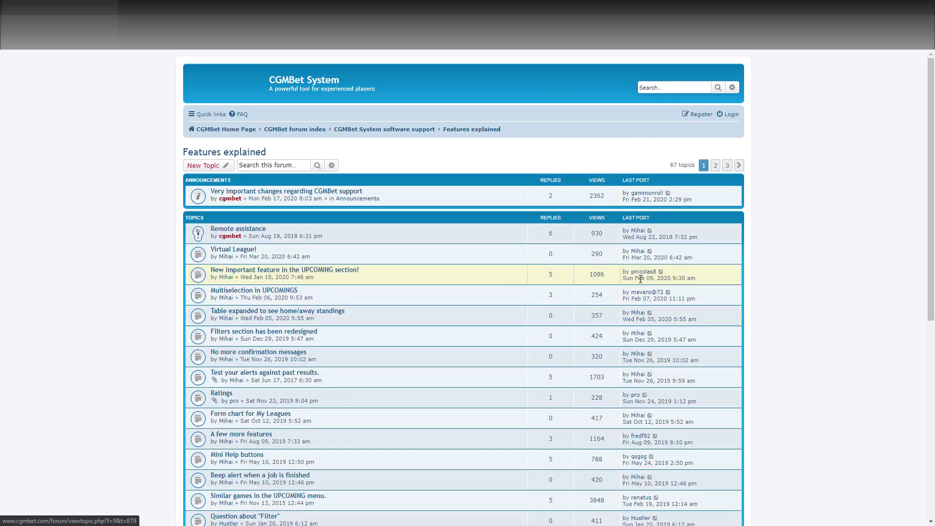
scroll(895, 125, "down", 2)
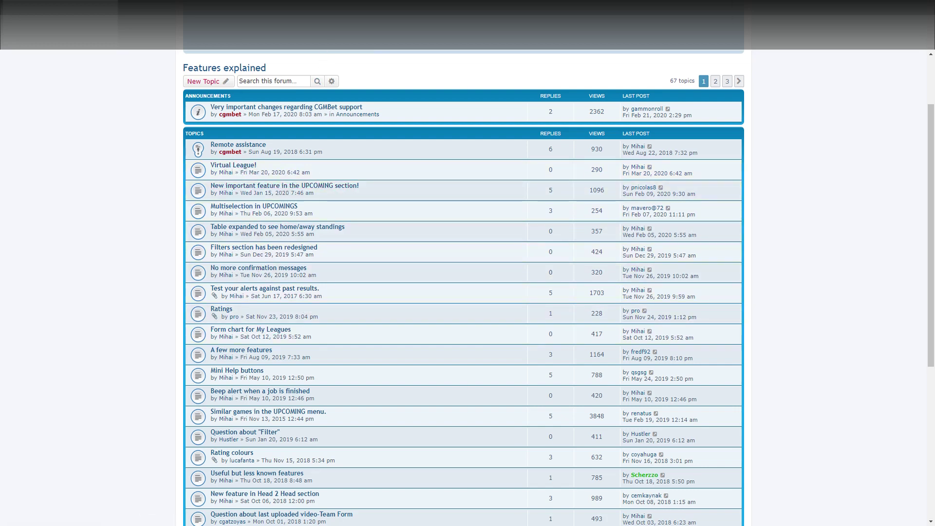
left_click(924, 7)
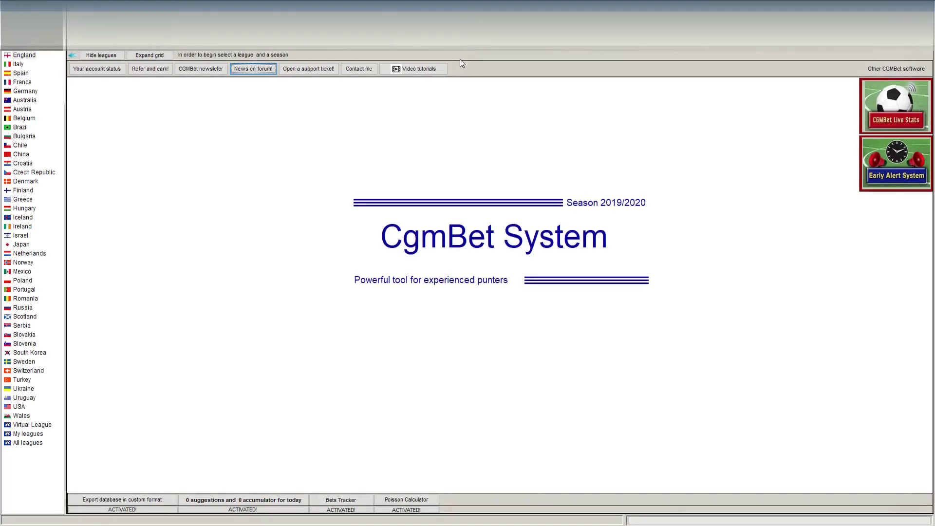
Start CGMBet Live Statistics and set the date of the live games to 05/06/20
left_click(888, 104)
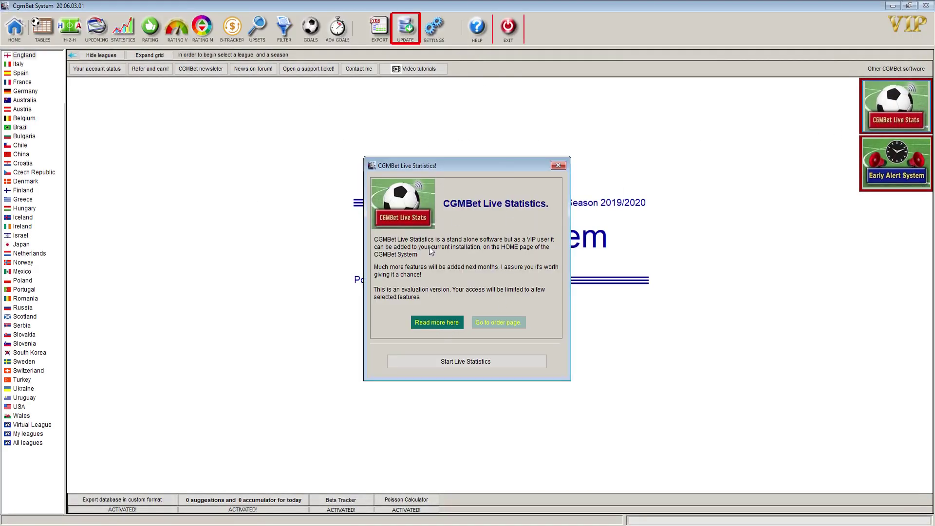
left_click(463, 363)
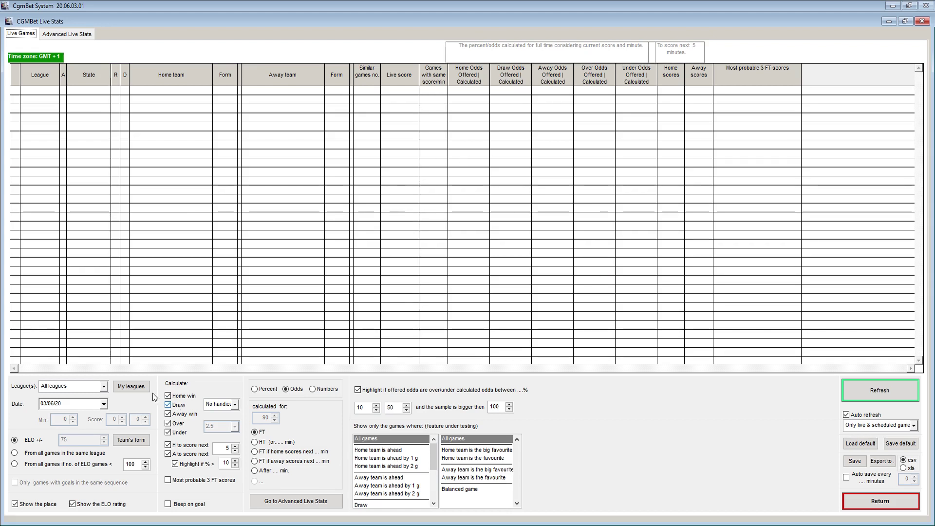
left_click(103, 403)
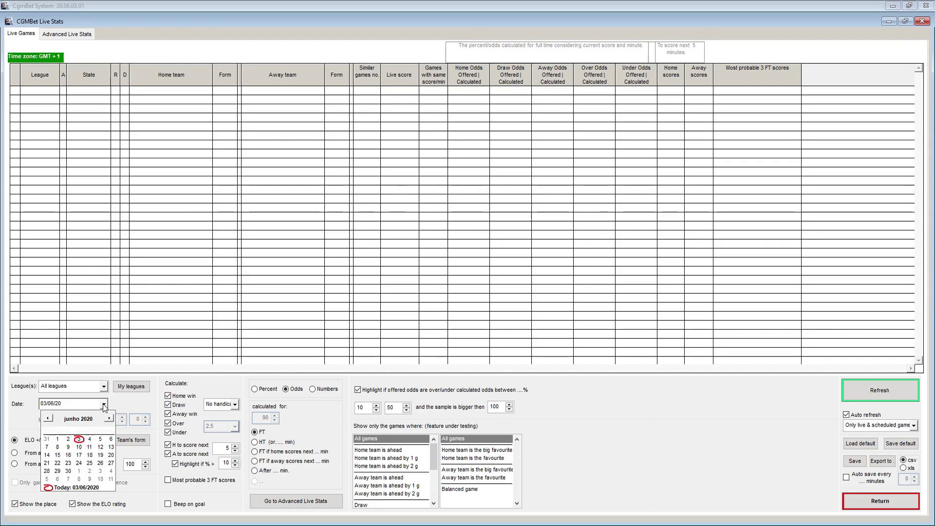
left_click(100, 439)
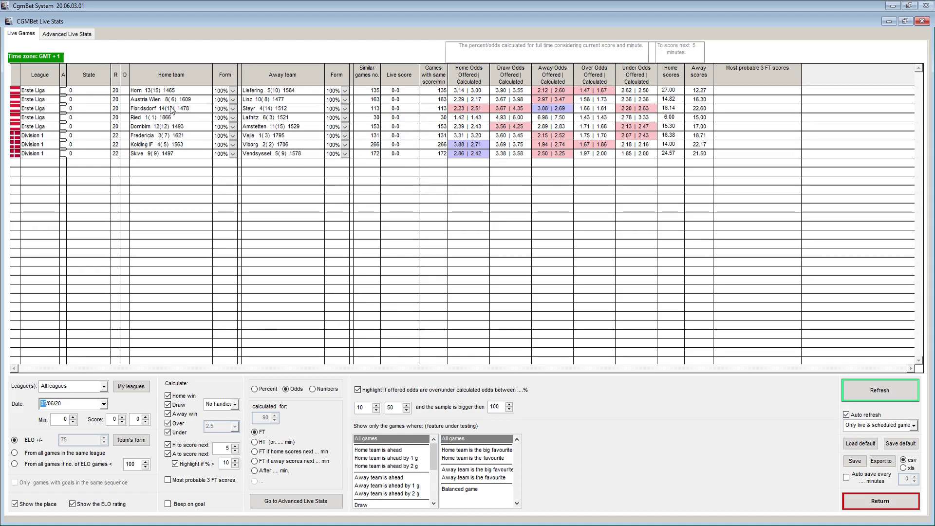
Try a 120% form for the home team Horn and restore it to 100%
left_click(232, 92)
left_click(233, 92)
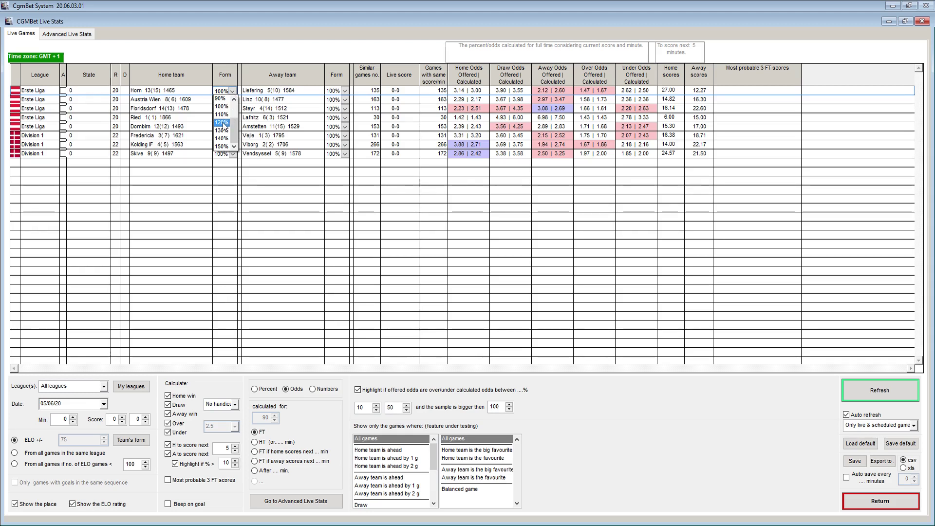
left_click(223, 123)
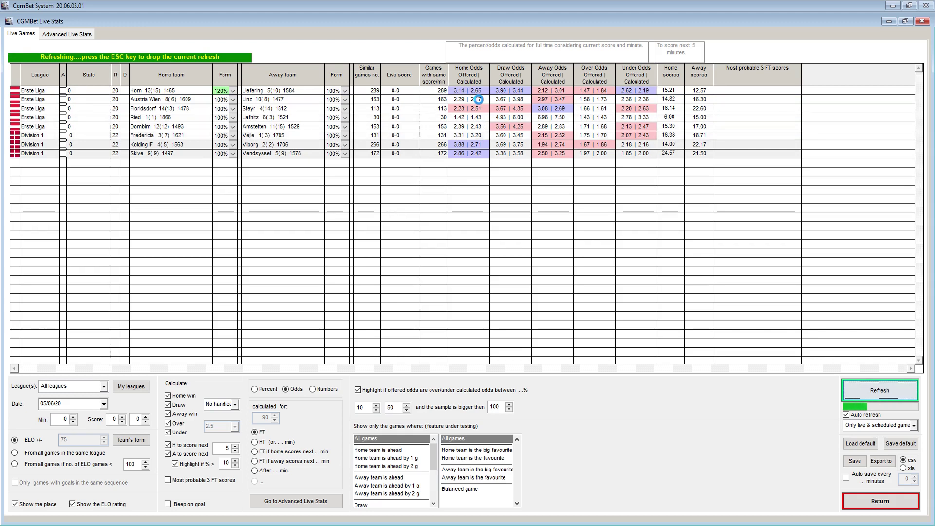
left_click(234, 91)
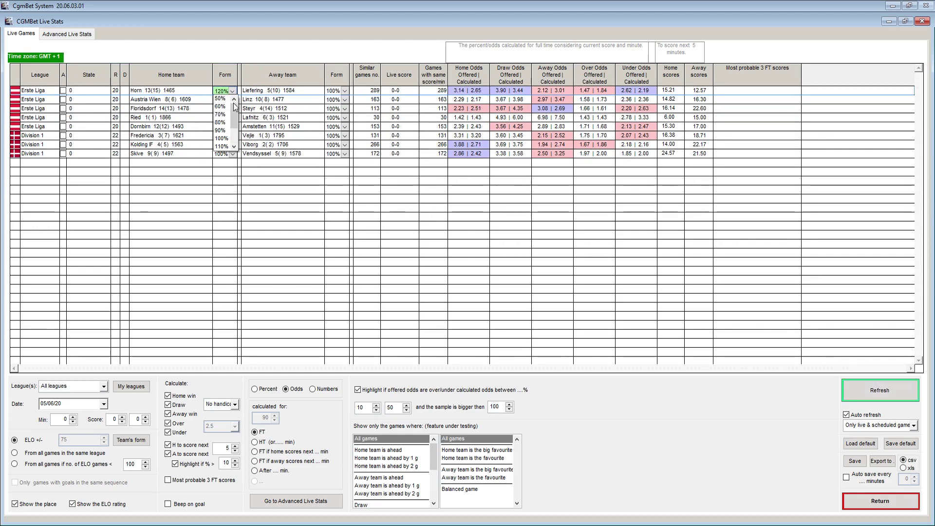
left_click(221, 135)
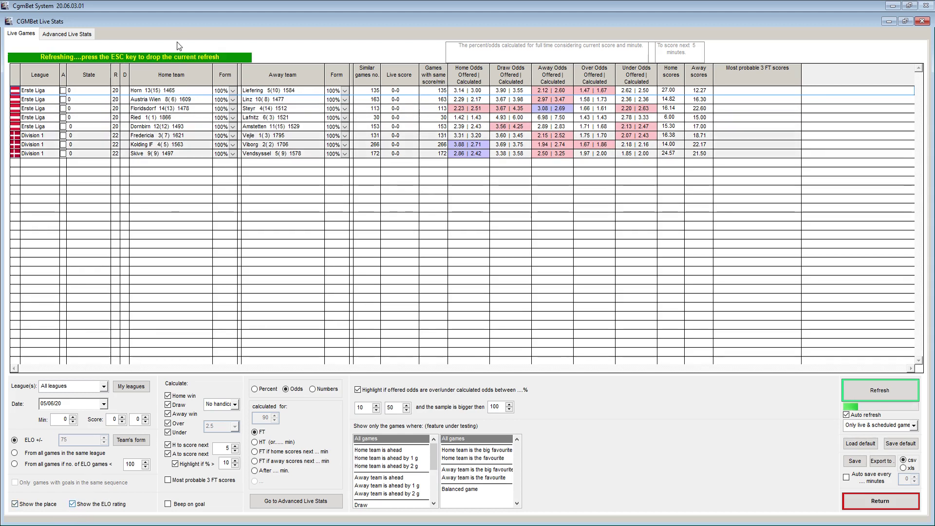
left_click(73, 504)
left_click(74, 504)
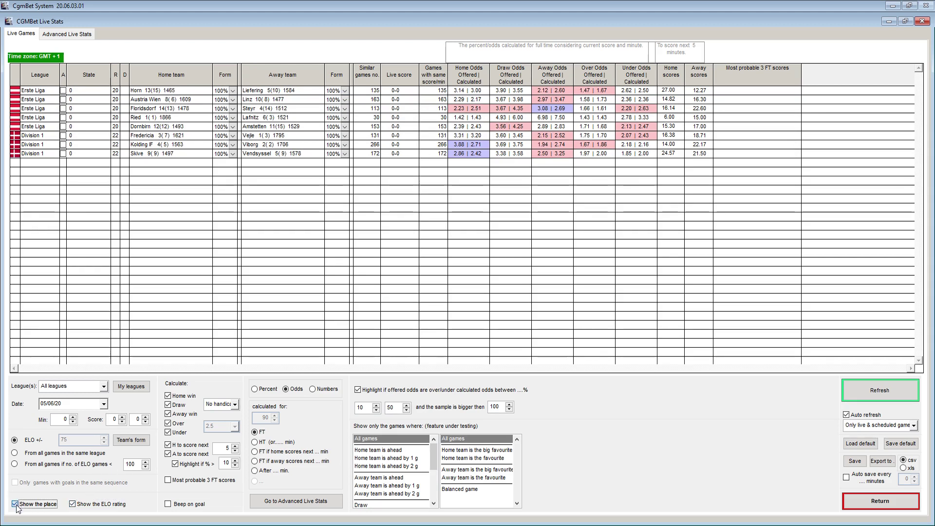
left_click(40, 505)
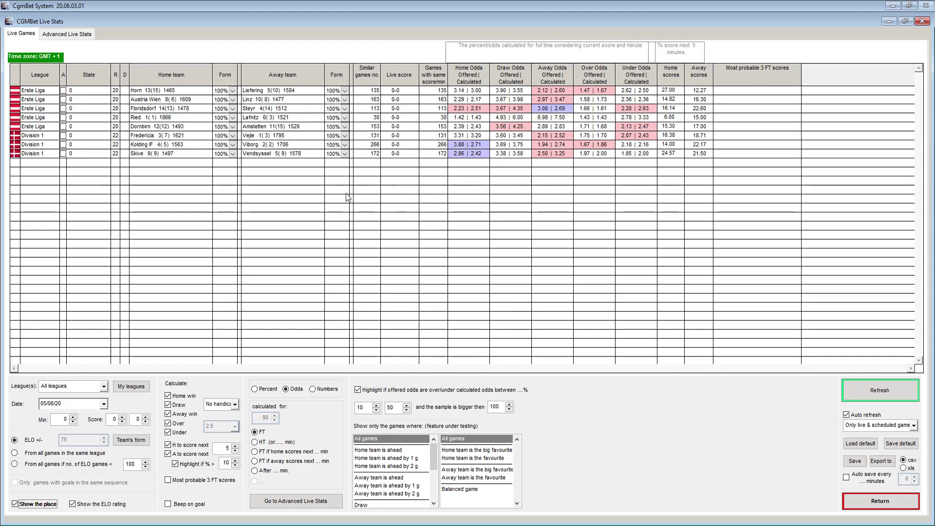
left_click(435, 459)
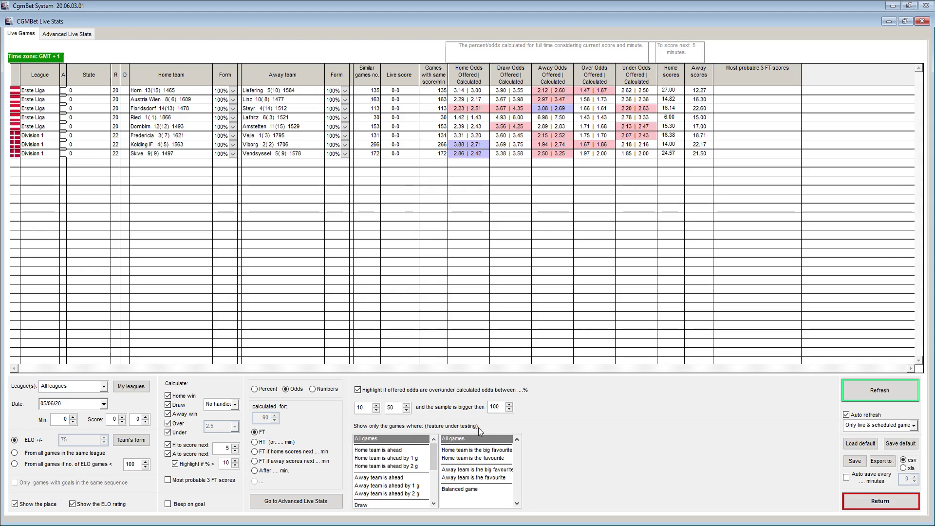
left_click_drag(435, 459, 436, 463)
scroll(436, 462, "up", 1)
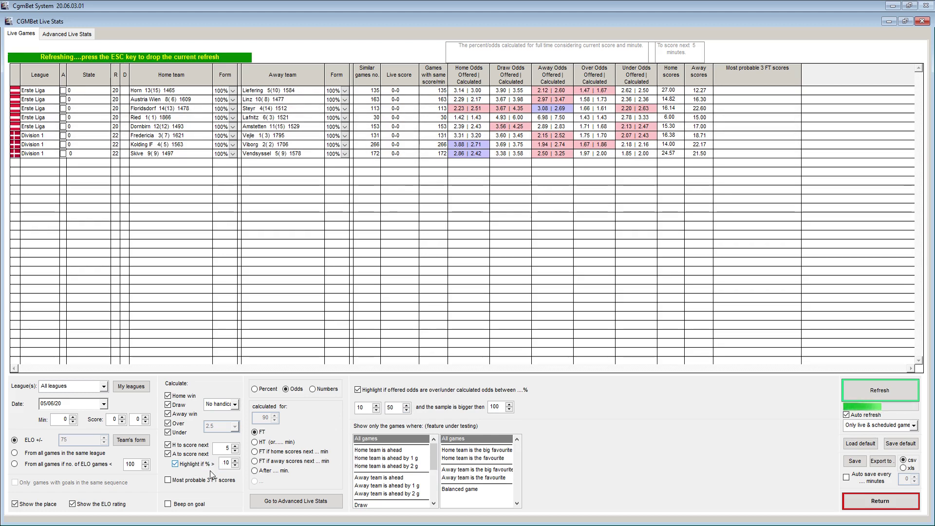
left_click(215, 467)
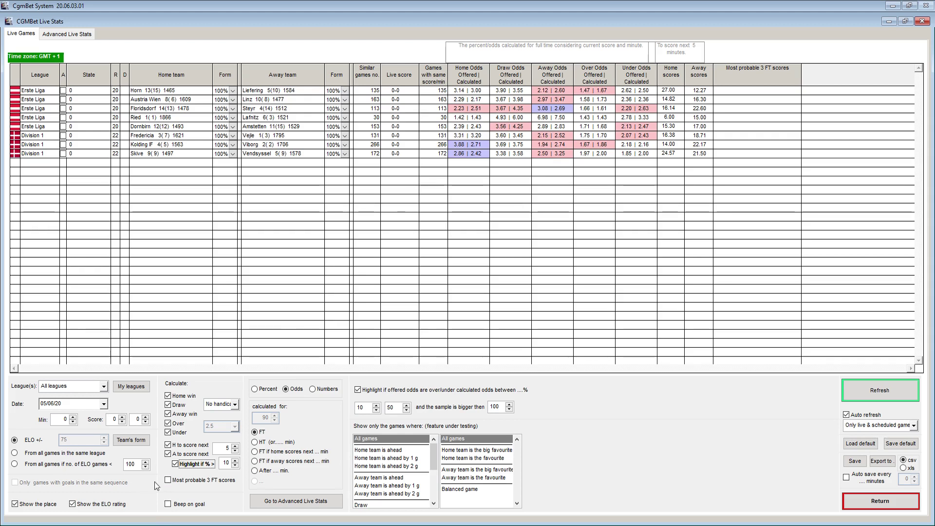
Calculate the most probable 3 FT scores for the listed games, accepting the long calculation, and turn the option off again
left_click(167, 481)
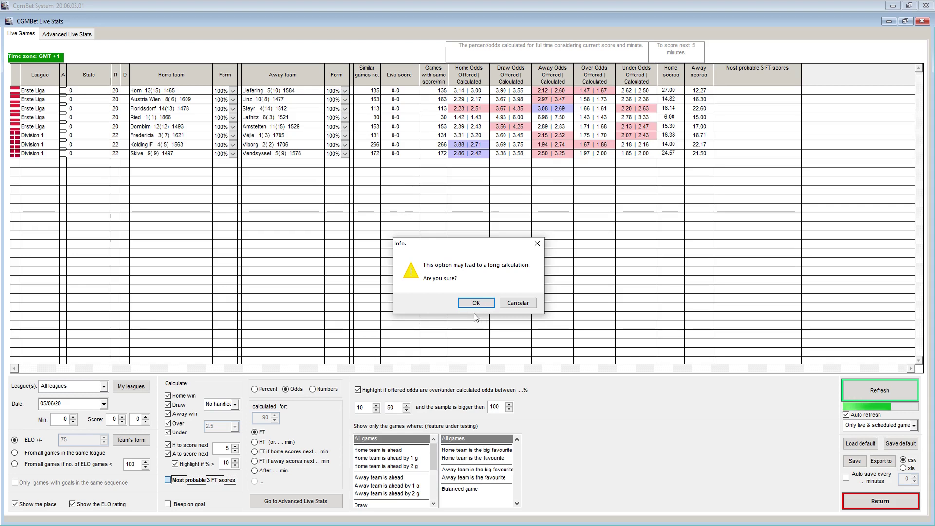
left_click(476, 303)
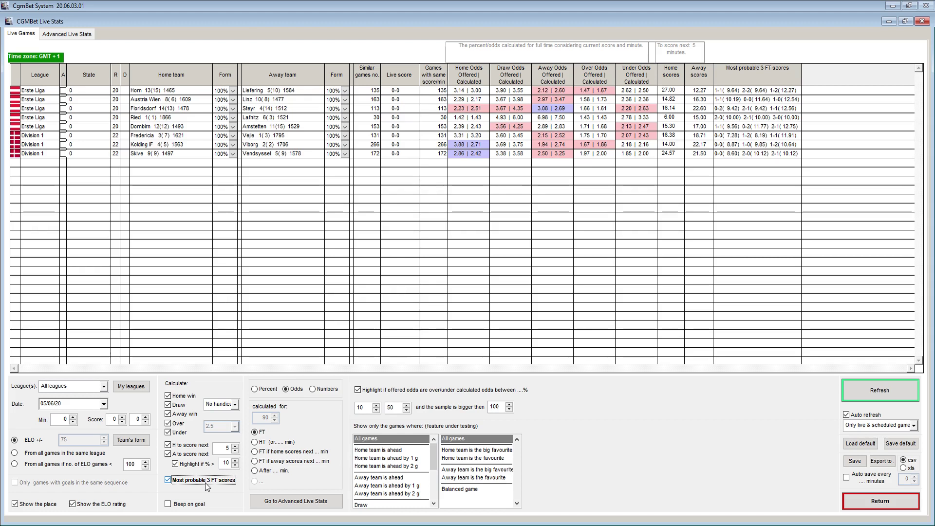
left_click(168, 480)
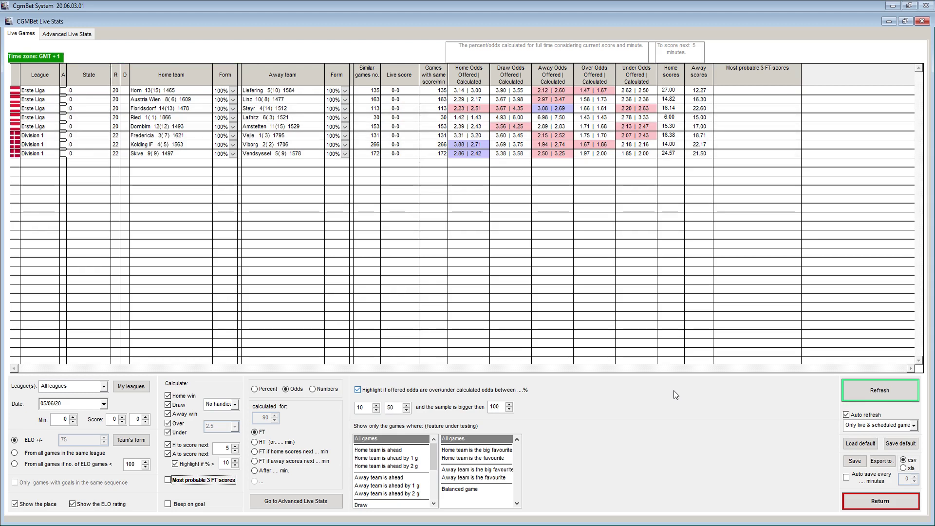
Close the Live Stats window and open the Early Alert System on its general settings for a new alert
left_click(922, 21)
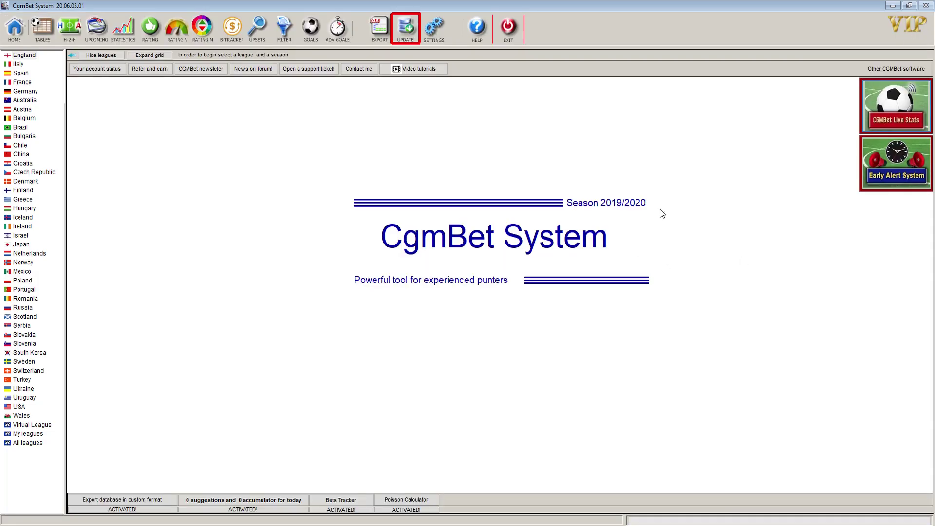
left_click(897, 159)
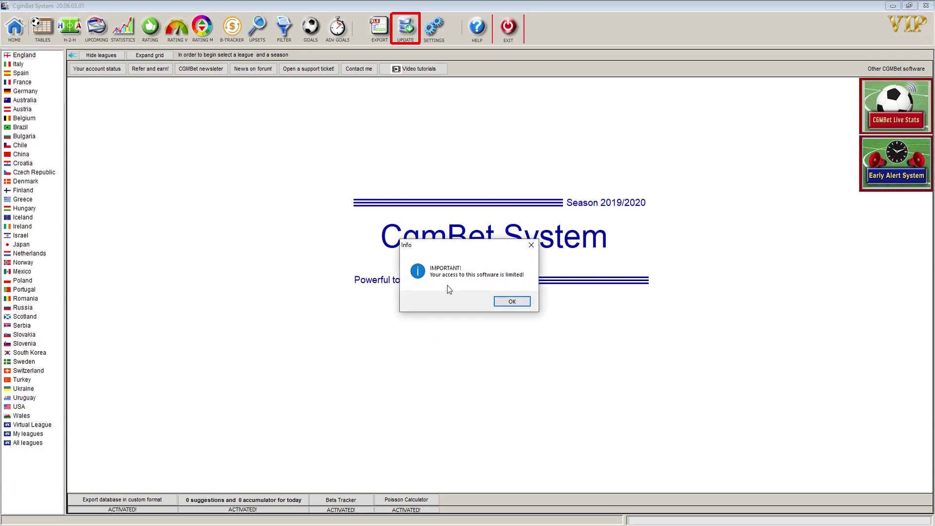
left_click(507, 303)
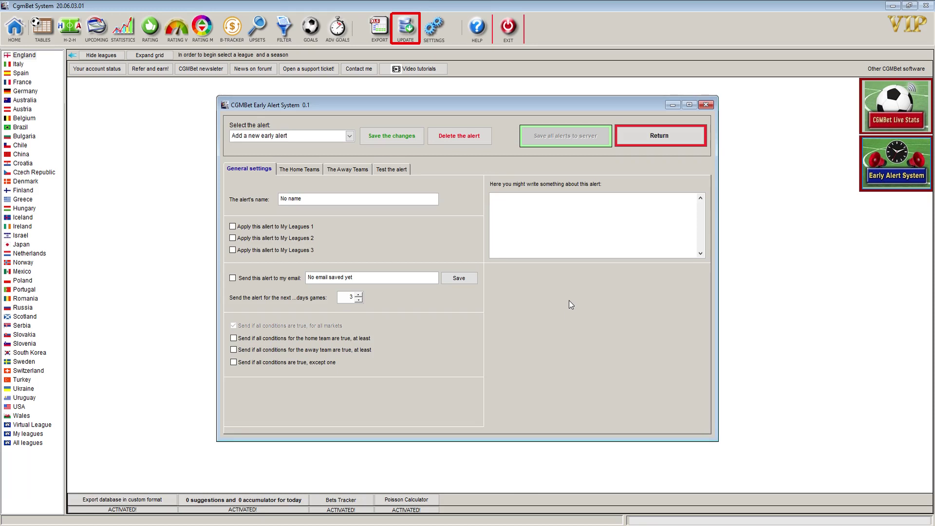
left_click_drag(305, 198, 276, 200)
left_click(528, 206)
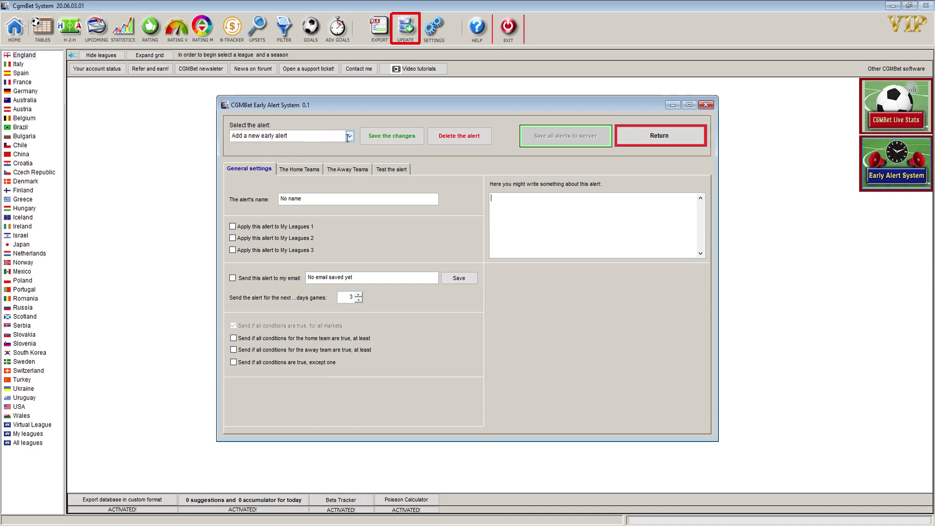
Enable the home teams' Scored condition between minutes 80 and 90, starting from 30 percent of games
left_click(301, 171)
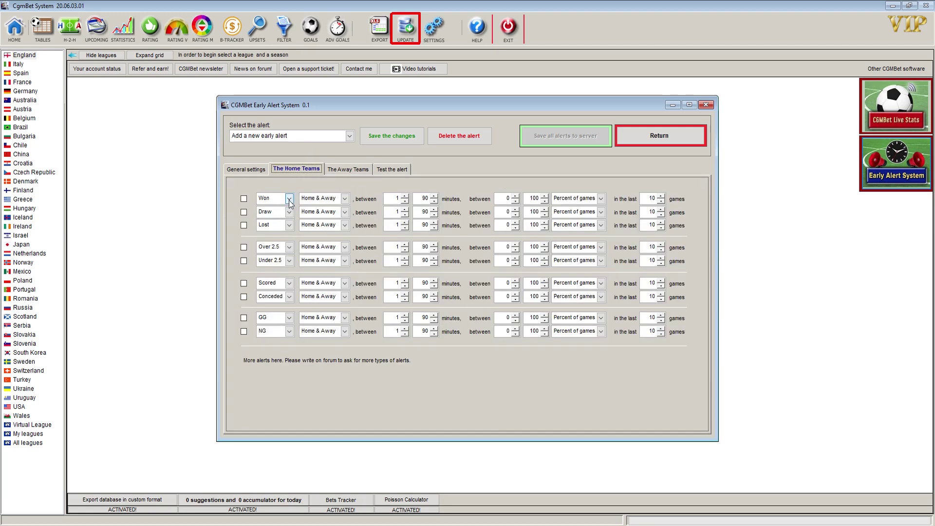
left_click(289, 200)
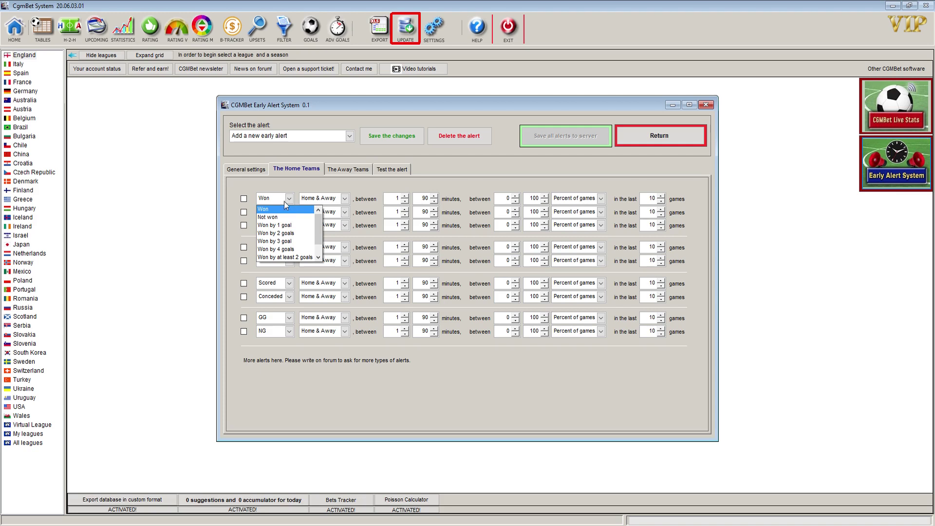
left_click(277, 187)
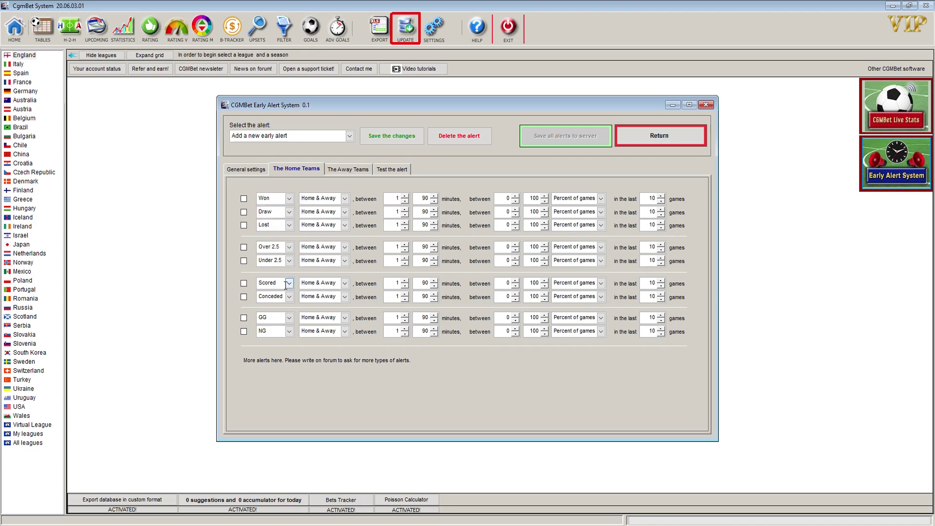
left_click(244, 284)
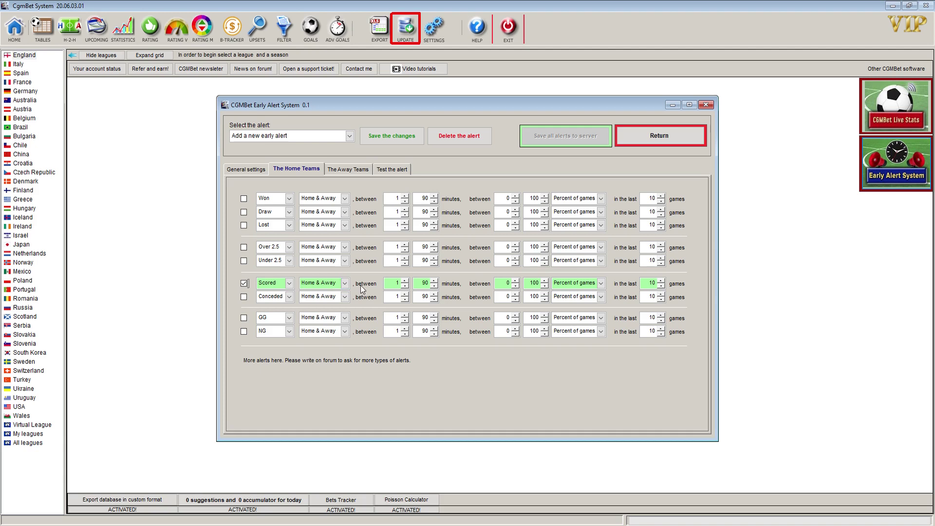
double_click(395, 283)
type("80")
double_click(505, 283)
Review the alert's general settings, the venue options of the Scored condition, the away-team conditions and the alert test page
left_click(247, 169)
left_click(287, 170)
left_click(344, 283)
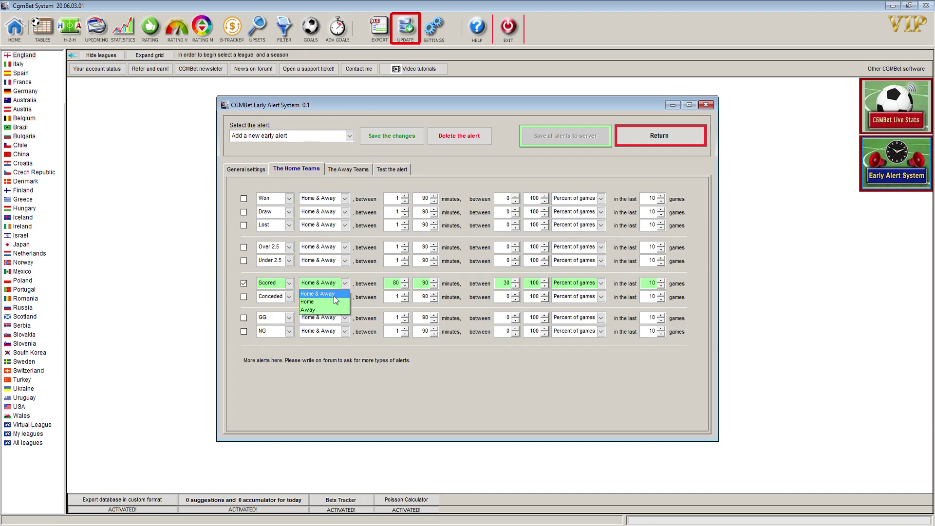
left_click(355, 274)
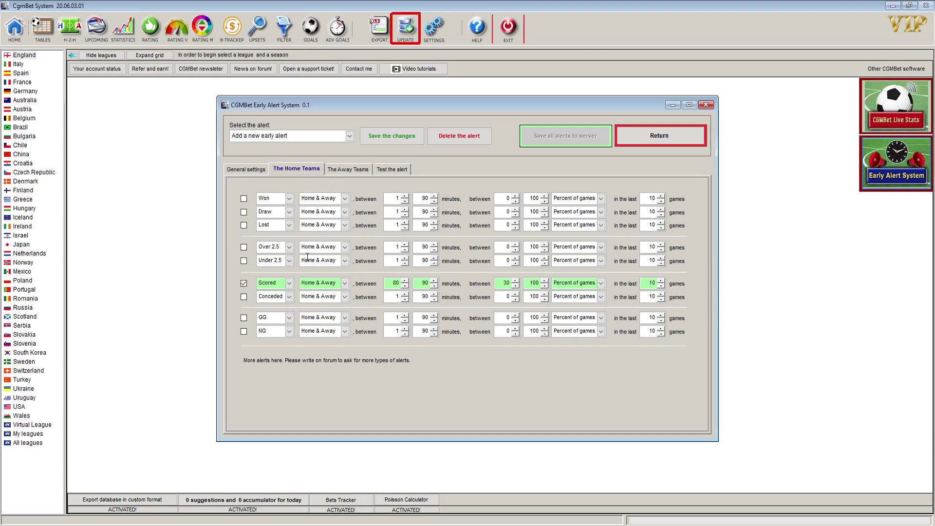
left_click(288, 172)
left_click(343, 168)
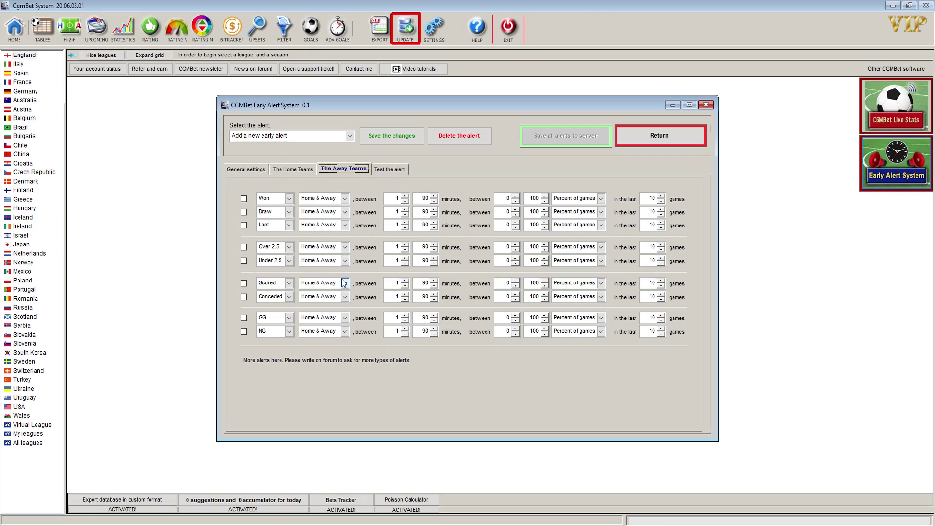
left_click(389, 168)
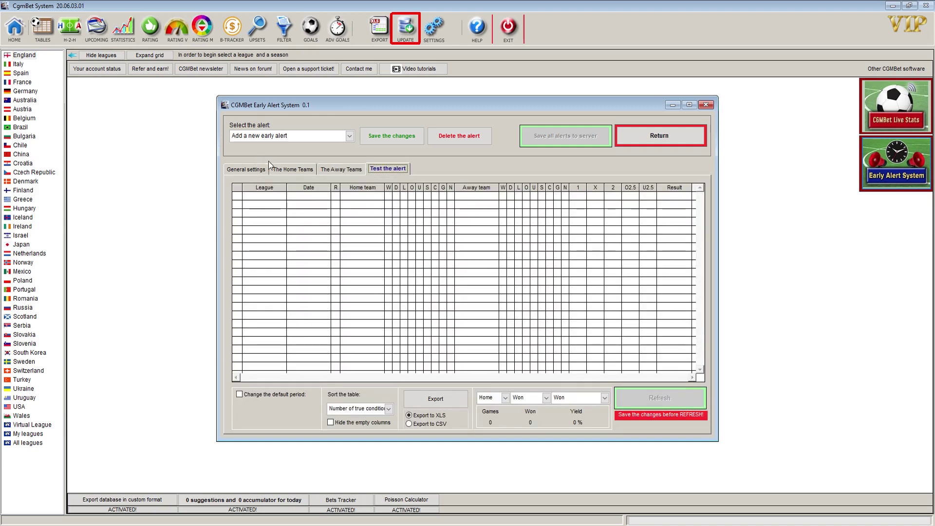
Review the home-team outcome choices for over/under, scored, conceded, GG and won, and close the Early Alert System
left_click(292, 169)
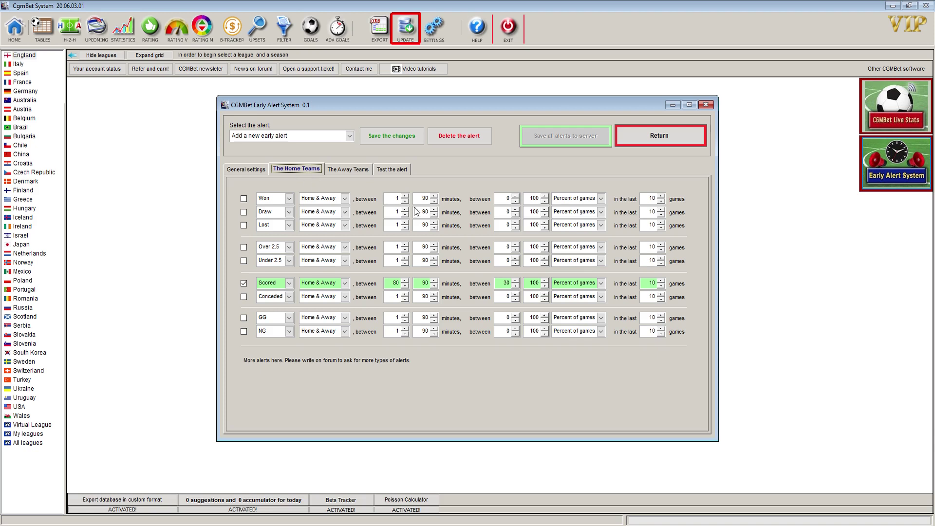
left_click(289, 247)
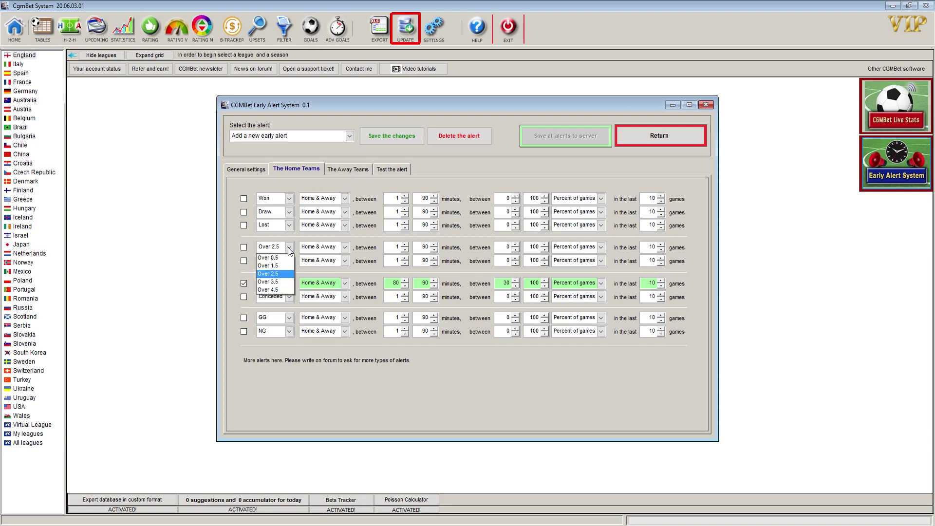
left_click(287, 247)
left_click(289, 263)
left_click(292, 283)
left_click(291, 283)
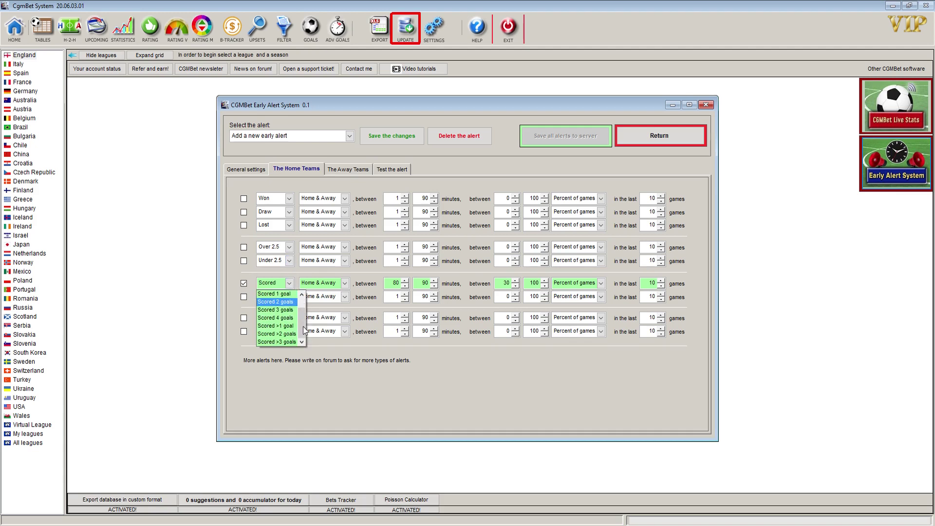
left_click(353, 390)
left_click(291, 296)
left_click(344, 377)
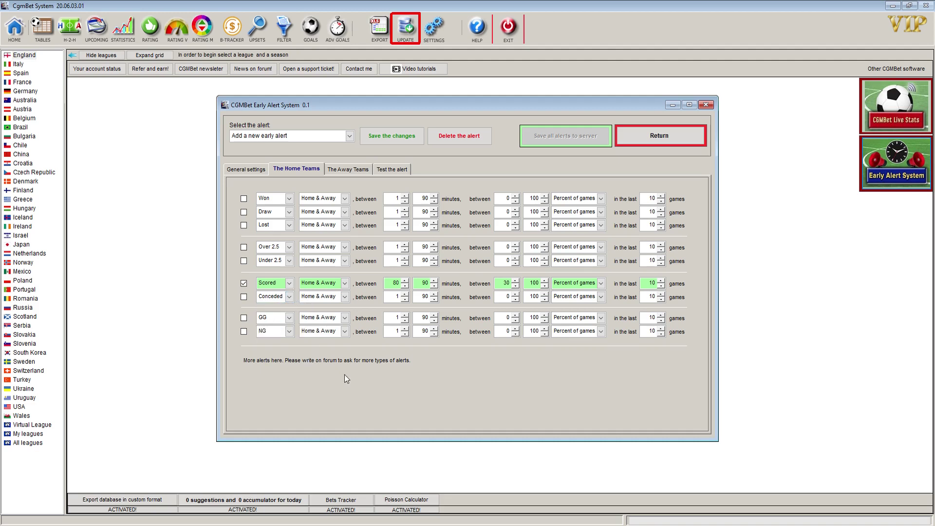
left_click(289, 319)
left_click(288, 320)
left_click(289, 199)
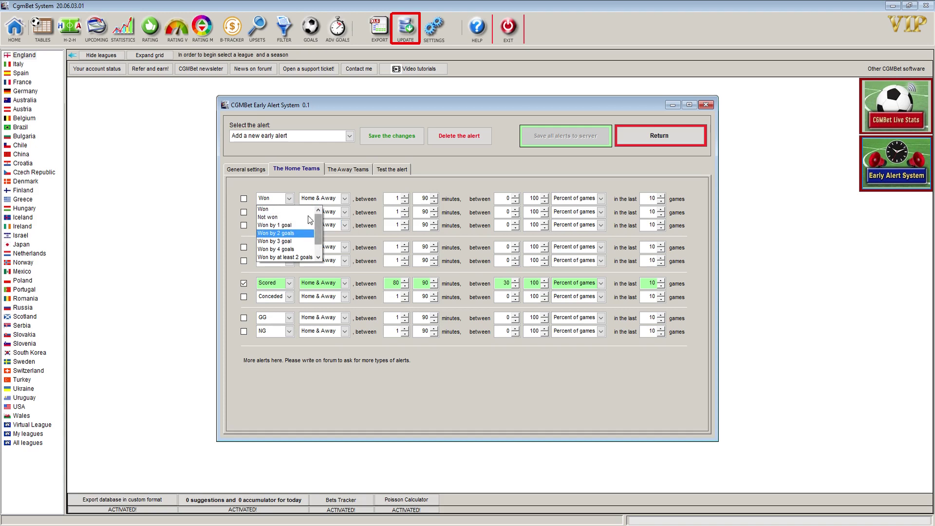
left_click(231, 207)
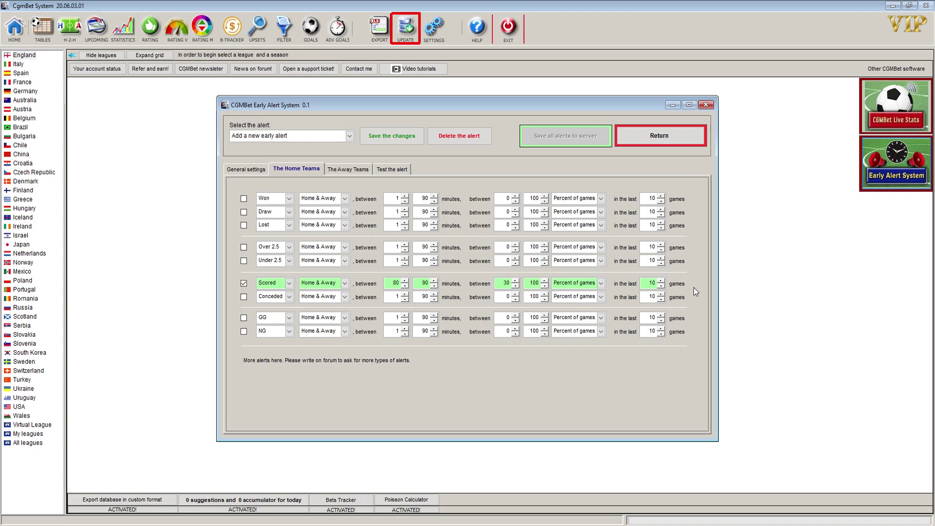
left_click(706, 105)
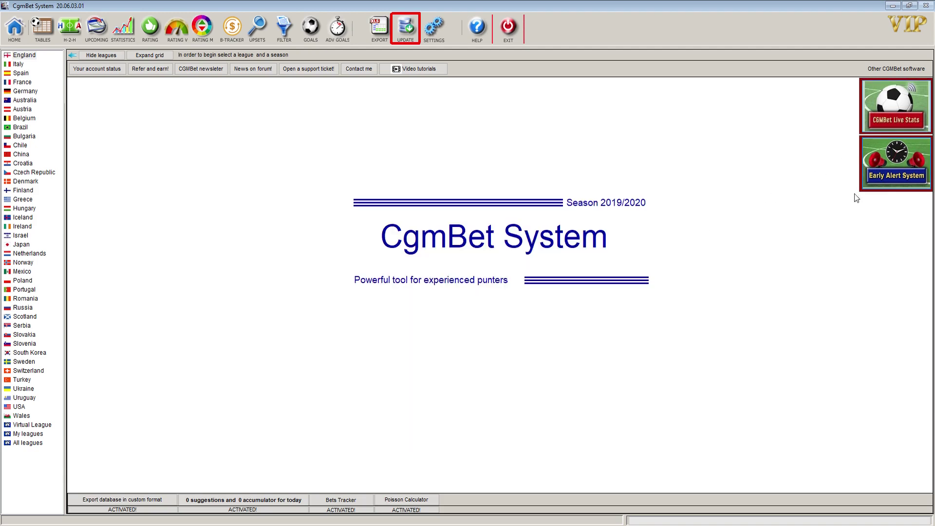